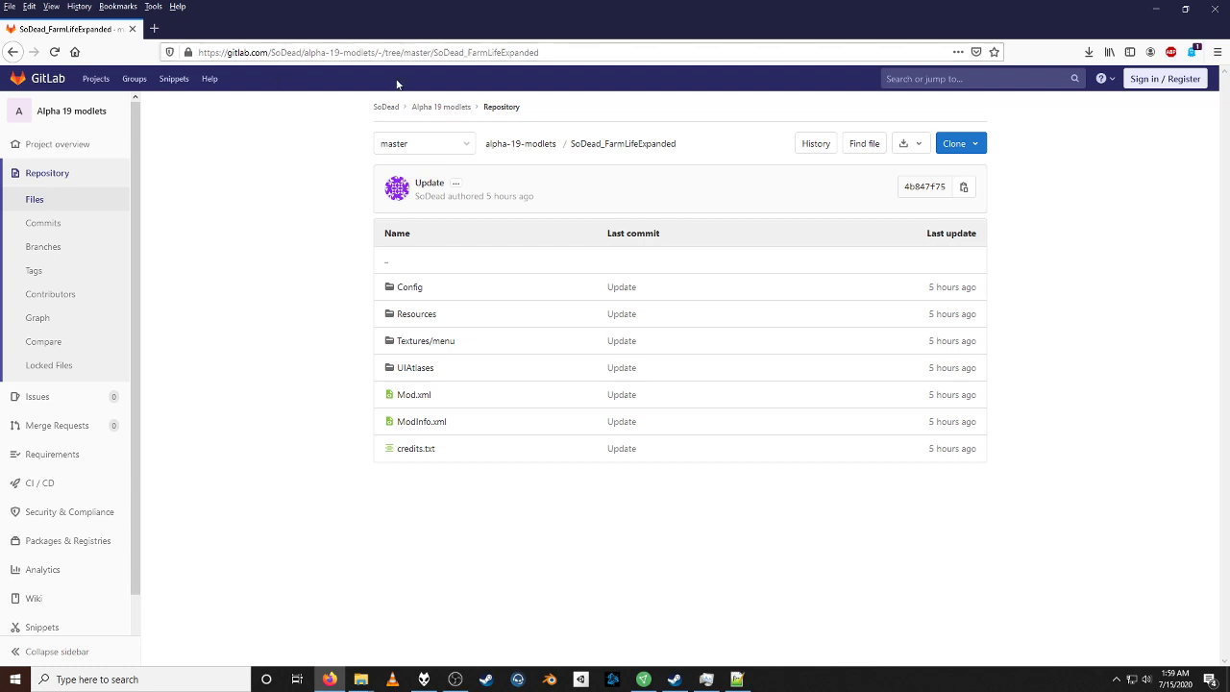
Step: Save the SoDead_FarmLifeExpanded directory as a zip archive into the Alpha19 folder
left_click(903, 146)
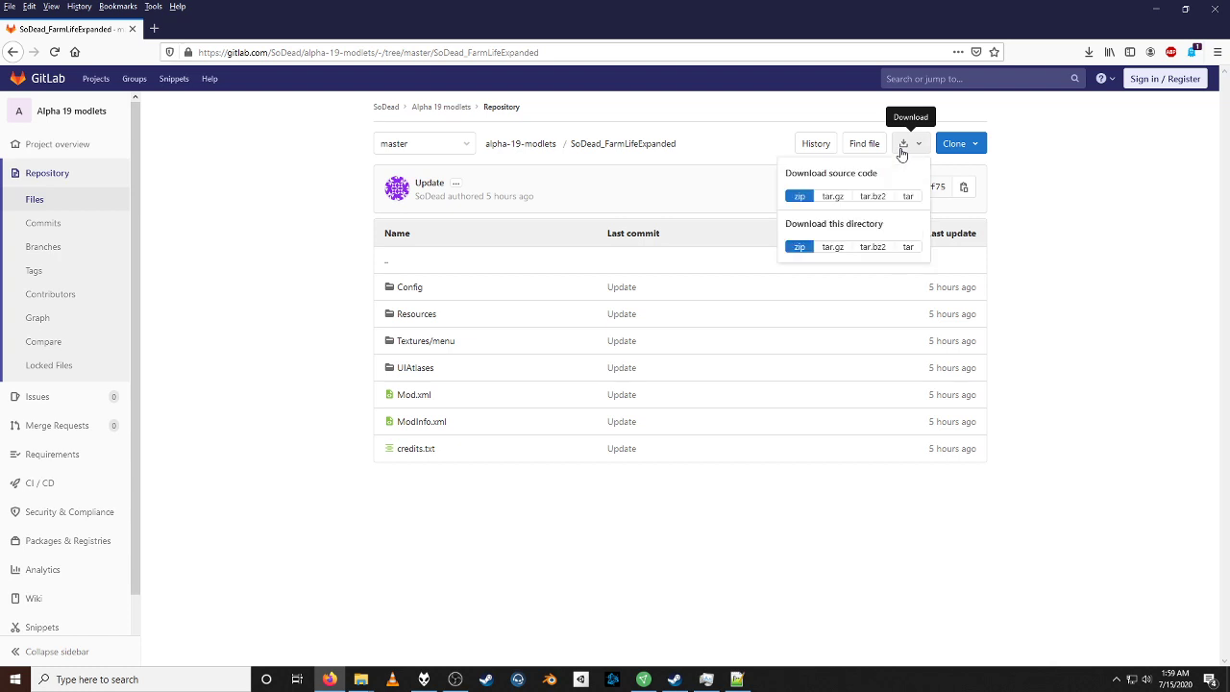
left_click(798, 247)
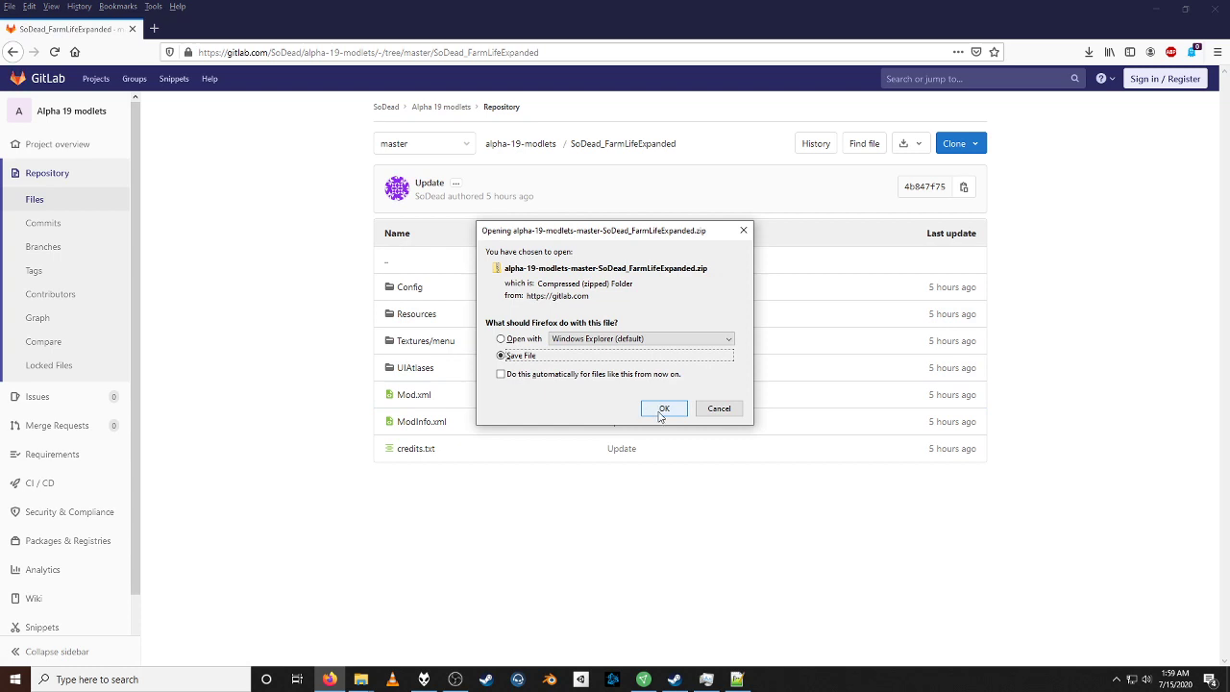
left_click(664, 410)
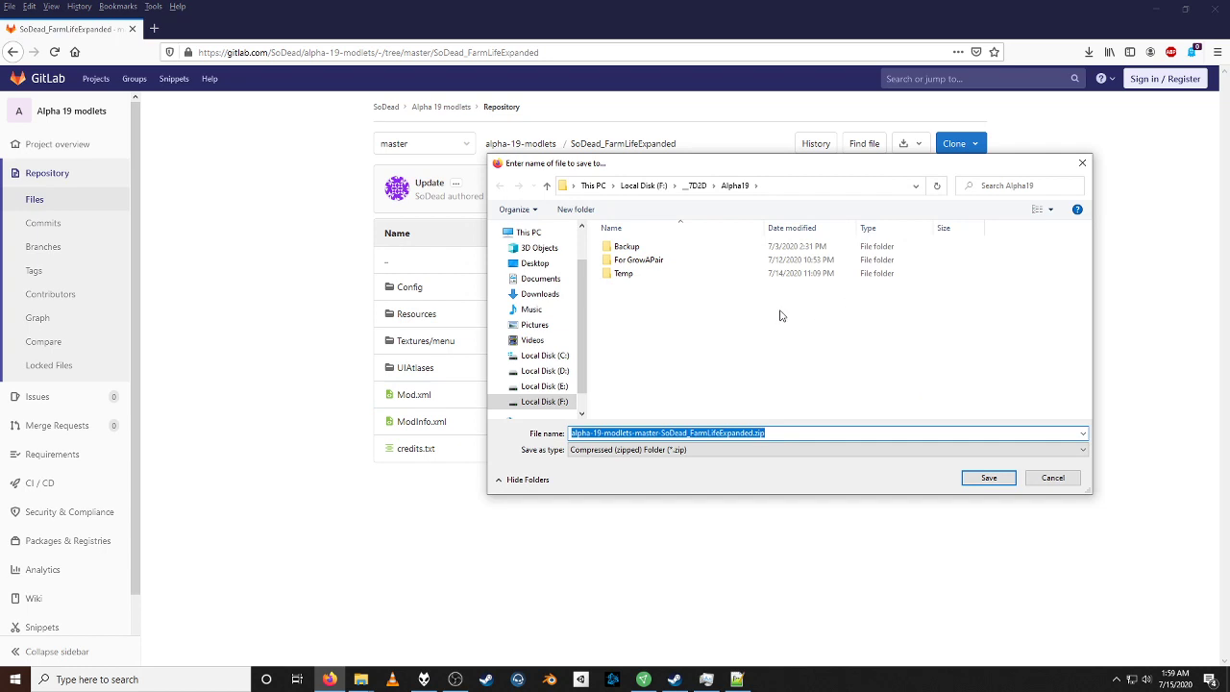
left_click(998, 481)
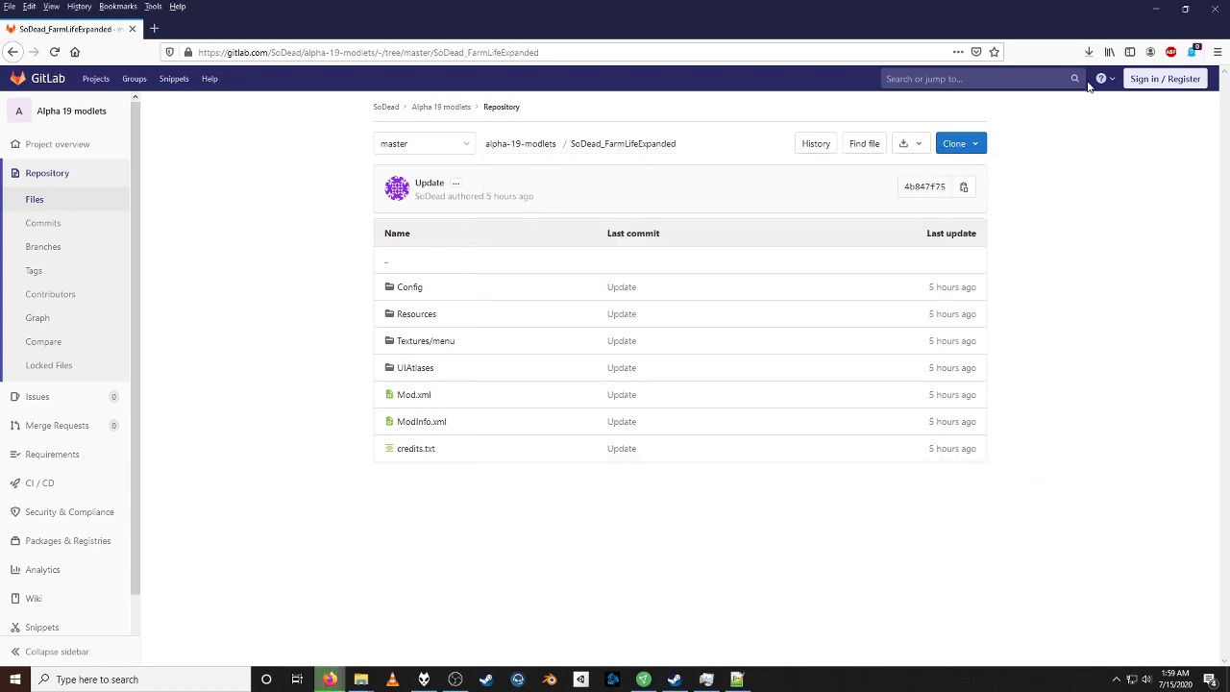
left_click(1089, 54)
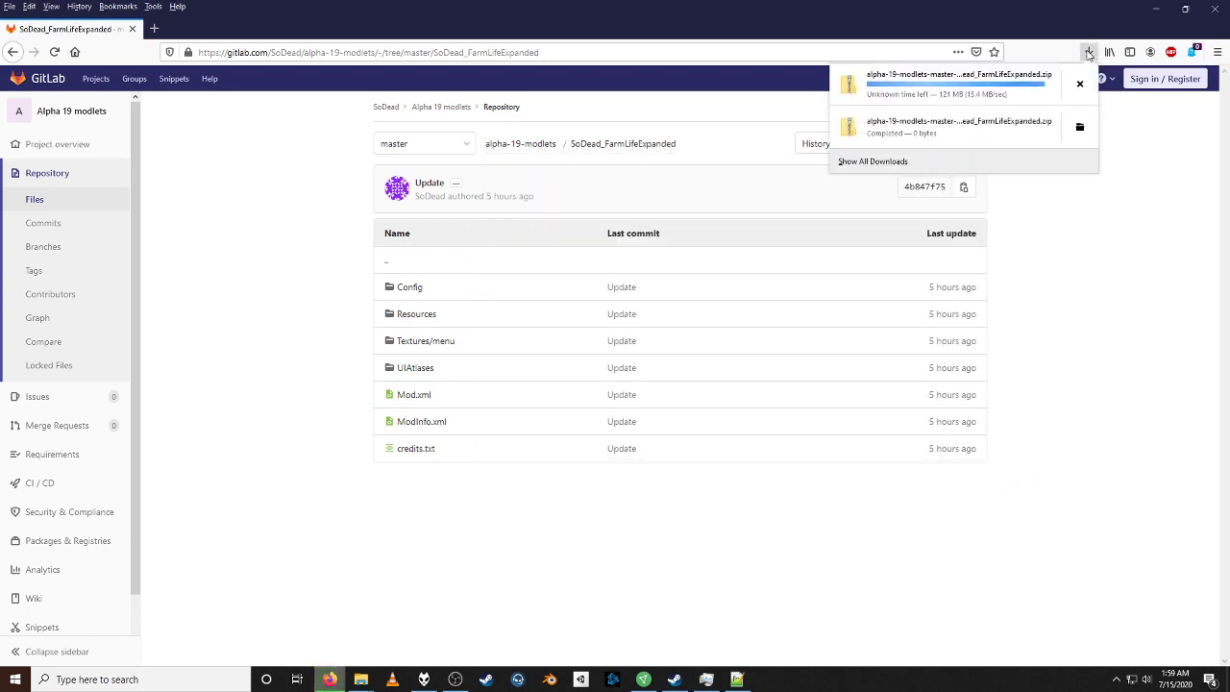
Step: From Firefox's download list, open the Alpha19 folder holding the 577 MB modlet zip
right_click(991, 133)
left_click(996, 154)
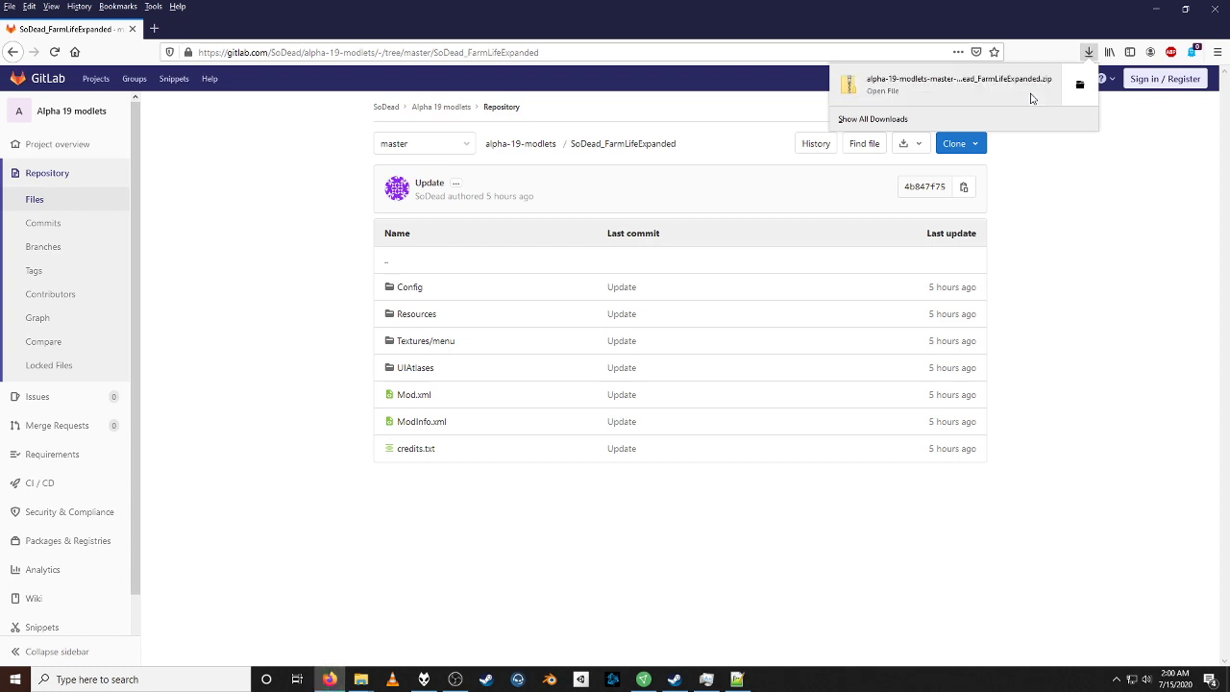
right_click(1032, 98)
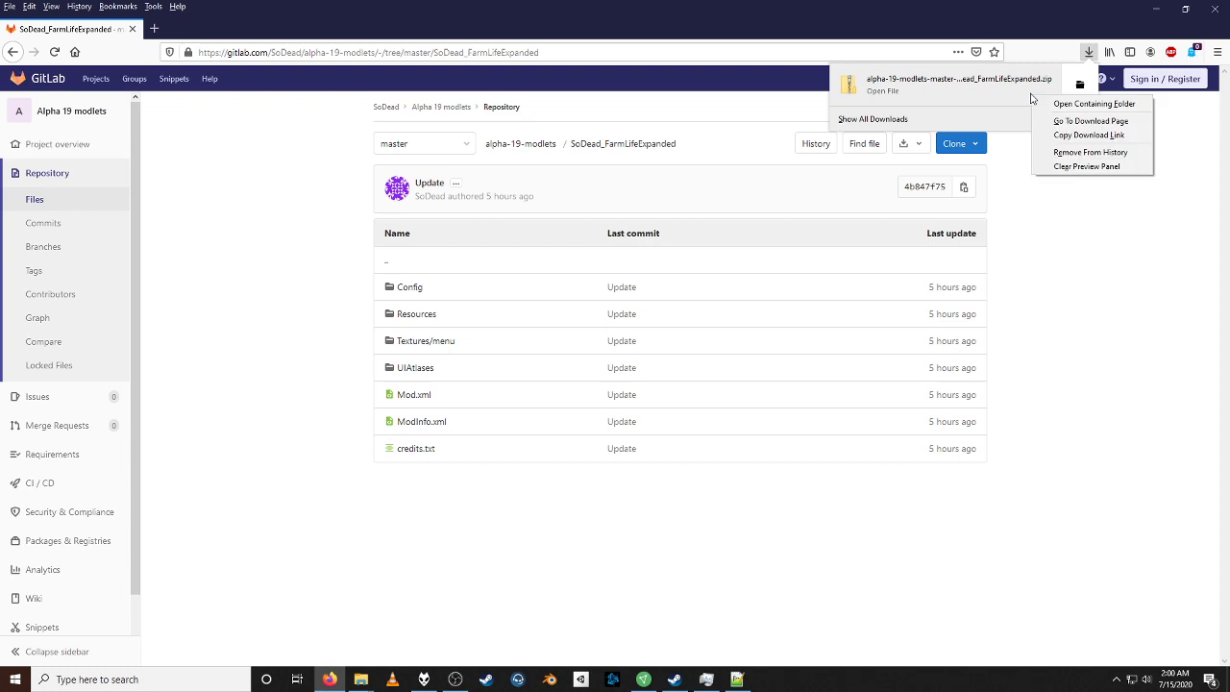
left_click(1069, 104)
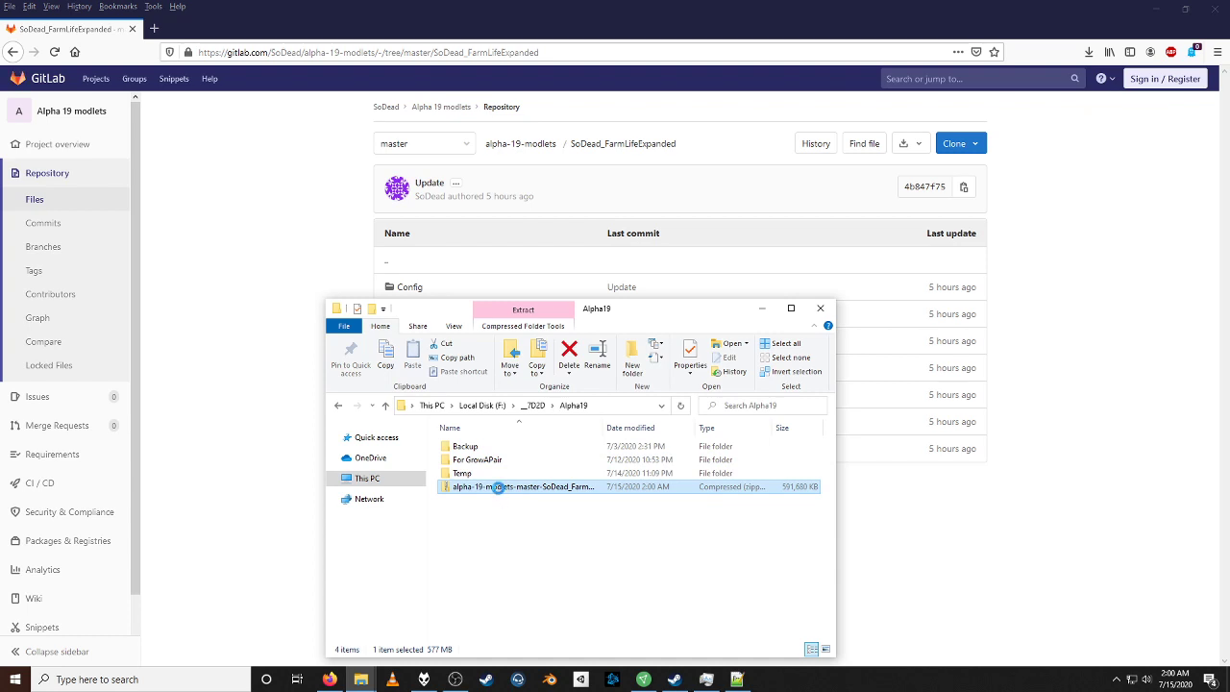
Step: Open alpha-19-modlets-master-SoDead_FarmLifeExpanded.zip with 7-Zip's Open archive command
right_click(498, 489)
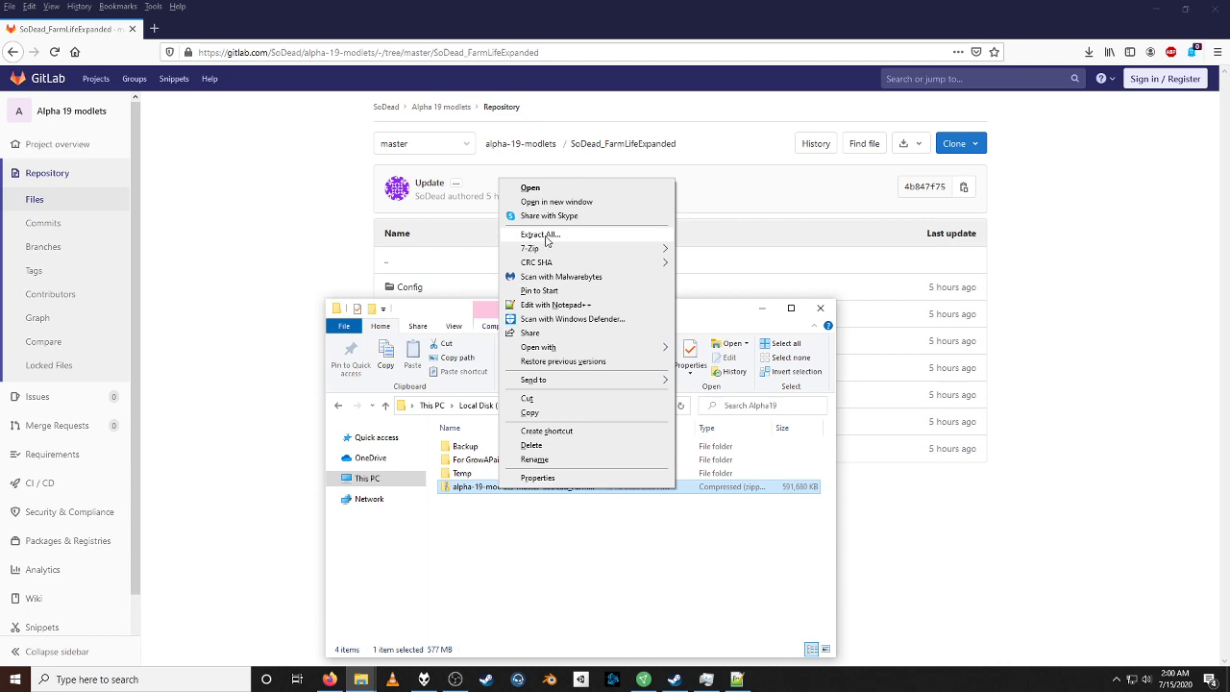
mouse_move(530, 252)
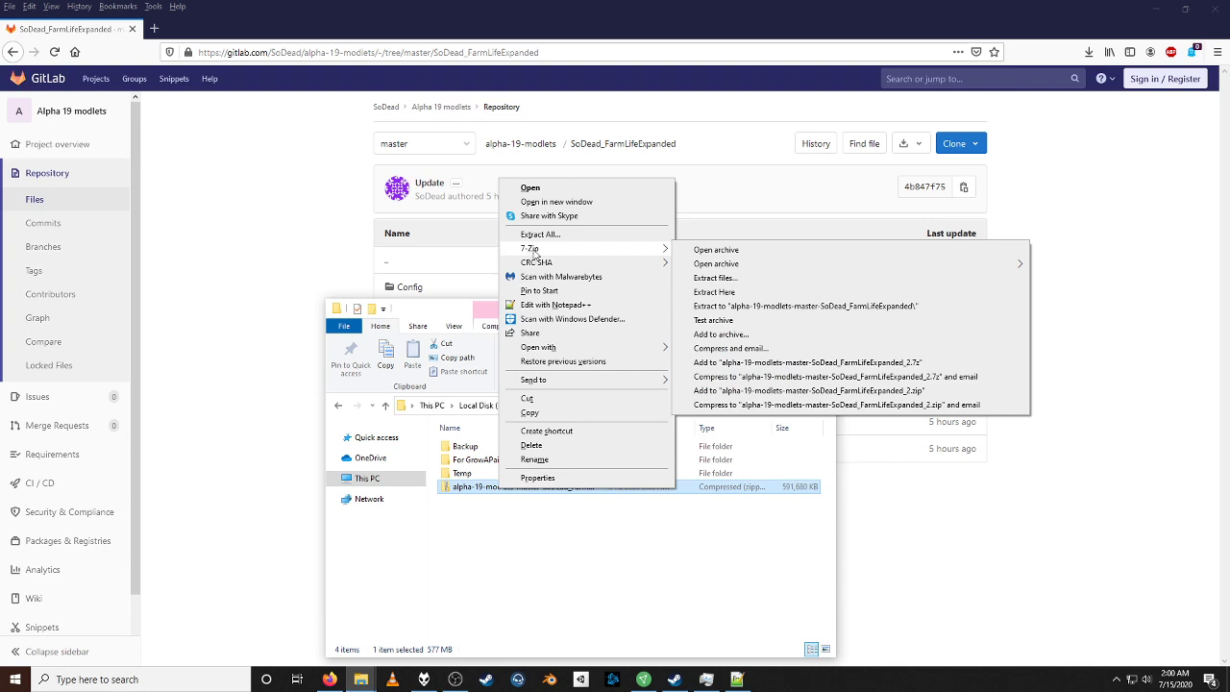
left_click(716, 250)
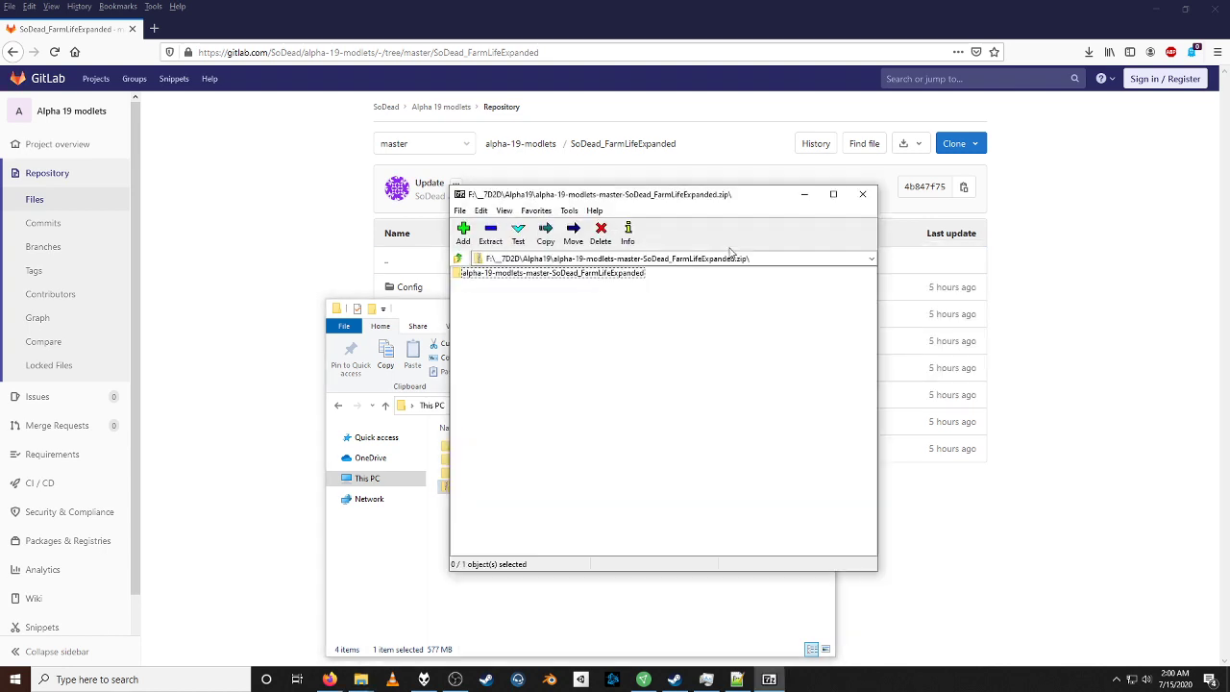
Step: Enter the archive's top folder in 7-Zip and open the dedicated server's empty Mods folder
double_click(571, 274)
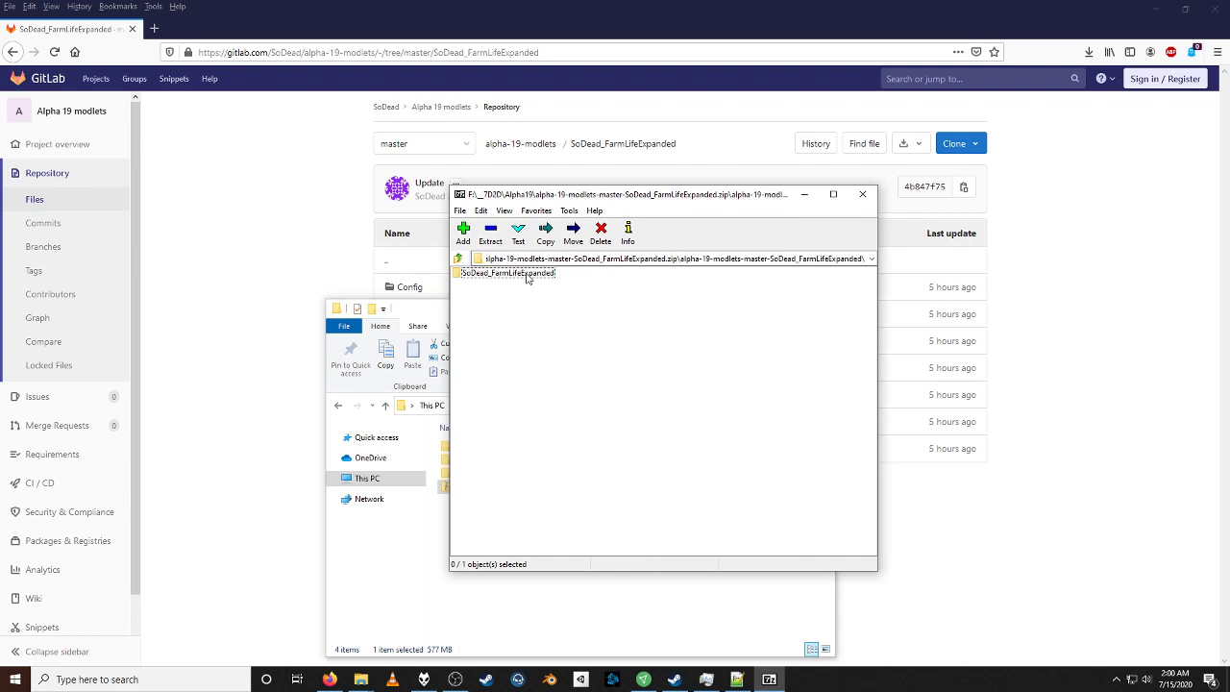
mouse_move(371, 682)
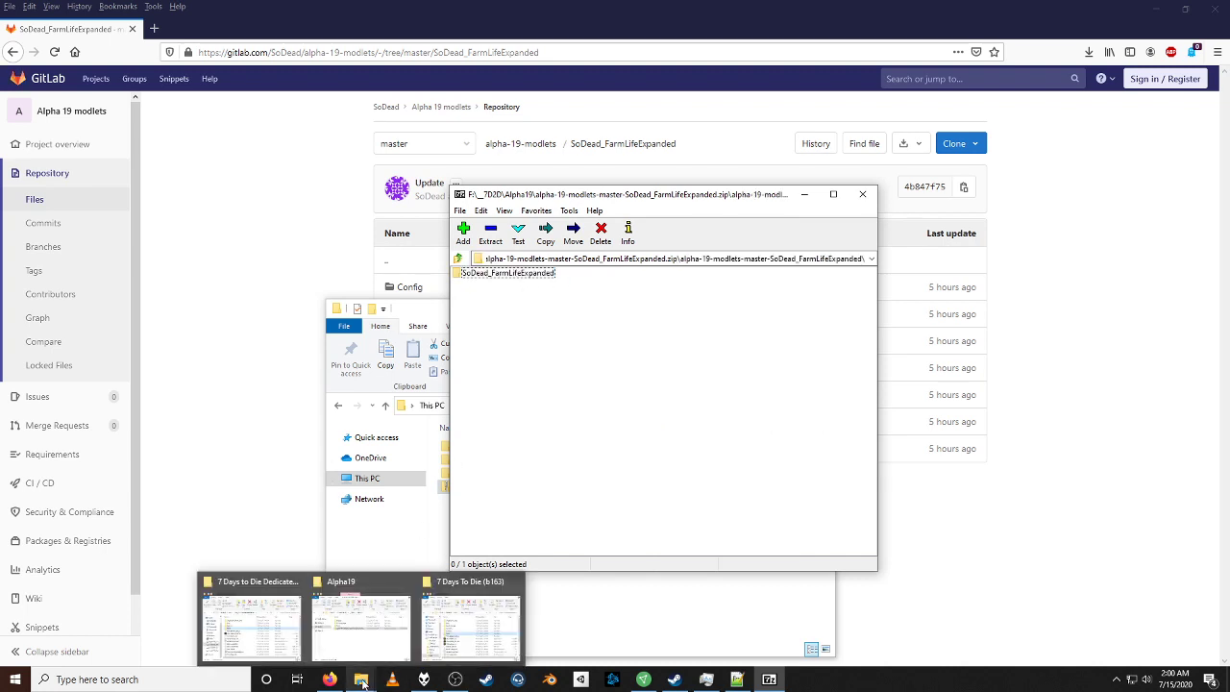
left_click(251, 631)
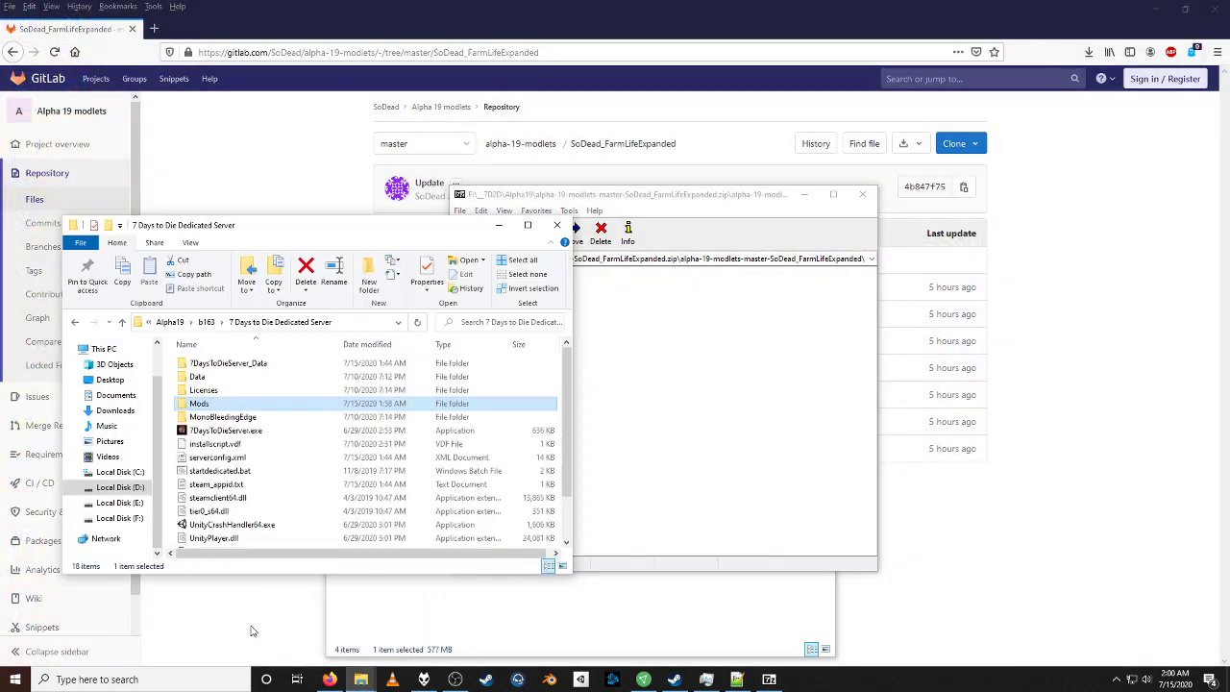
left_click(300, 404)
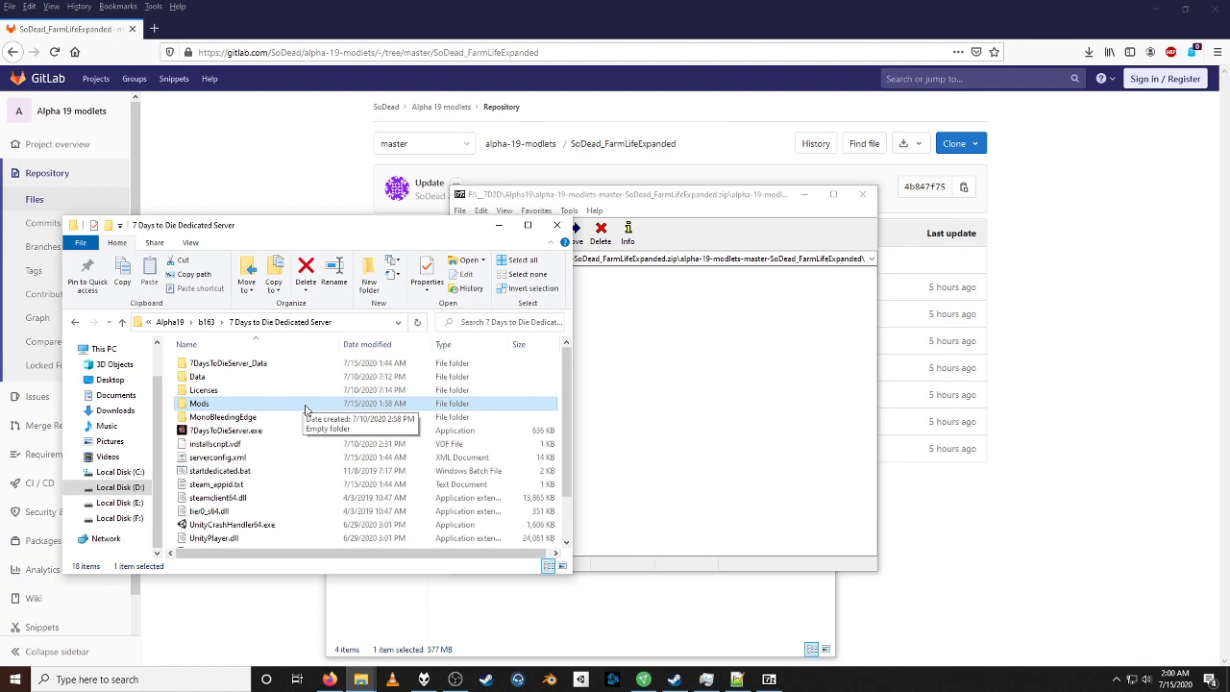
double_click(199, 406)
left_click(653, 199)
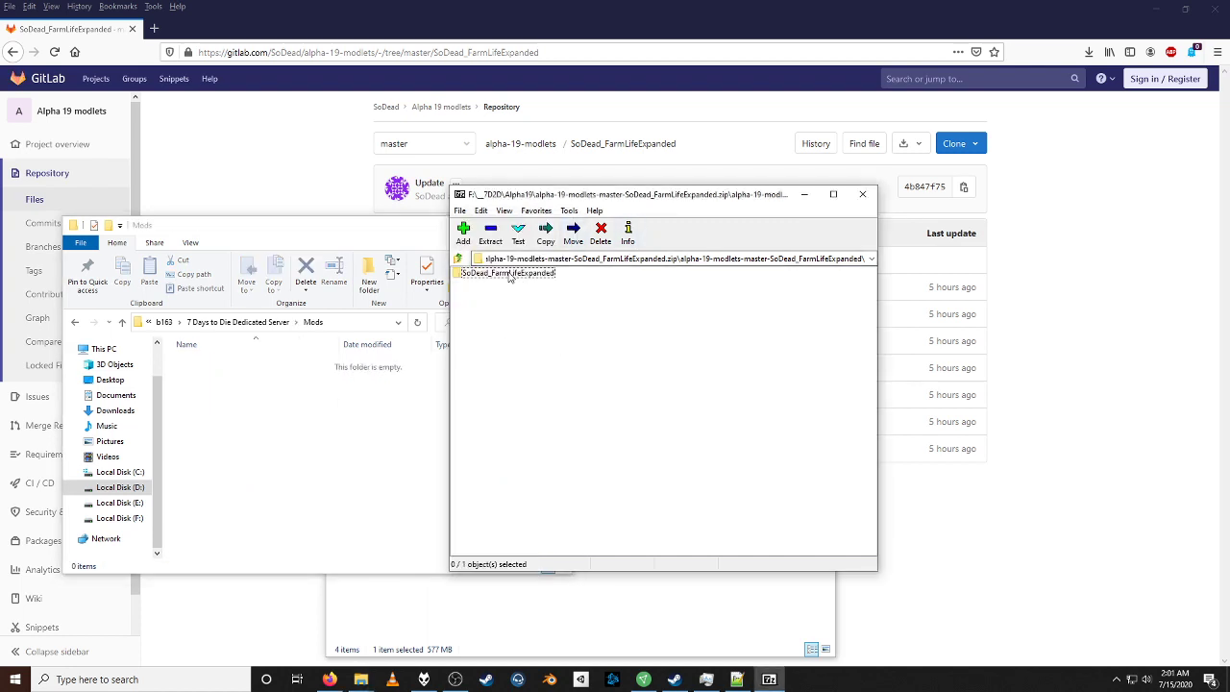
Step: Copy SoDead_FarmLifeExpanded into the server's Mods folder and open the client's Mods folder
left_click_drag(511, 273, 237, 487)
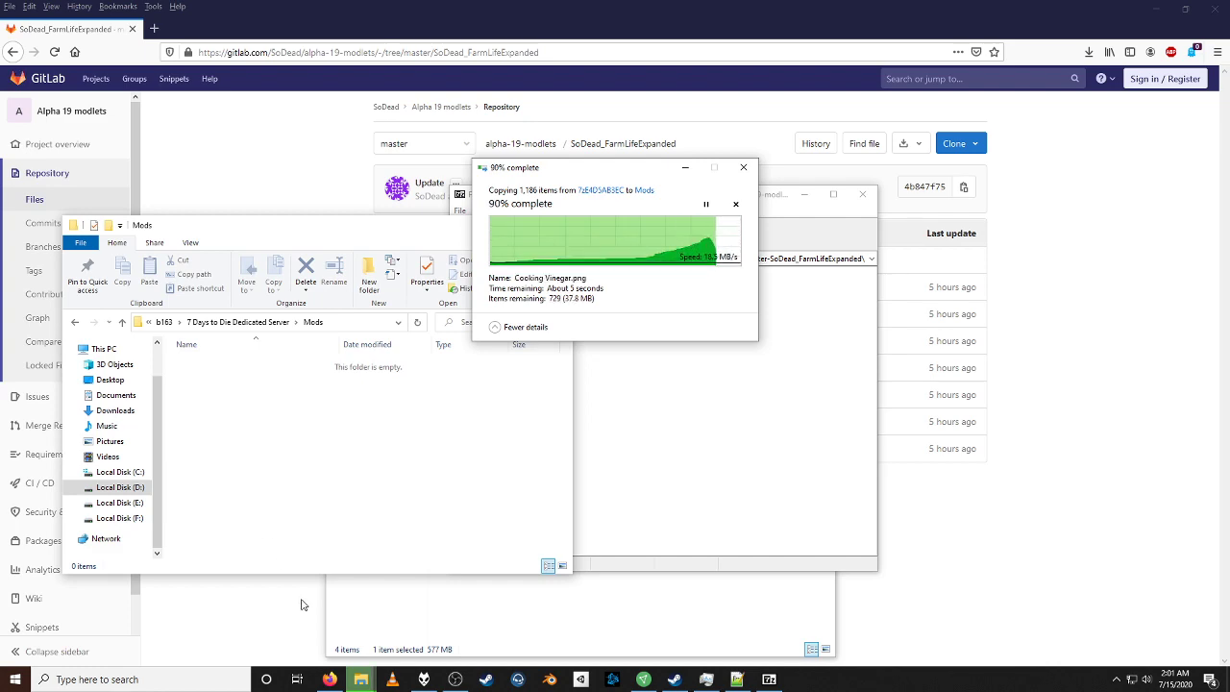
mouse_move(365, 681)
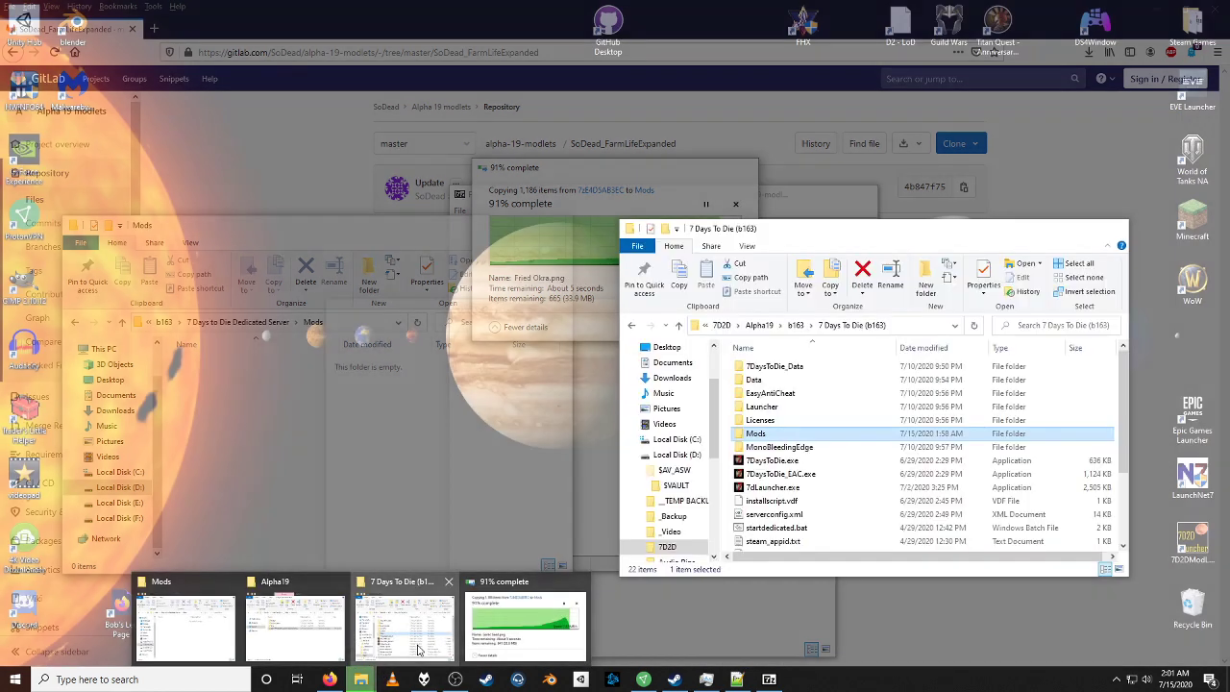
left_click(404, 624)
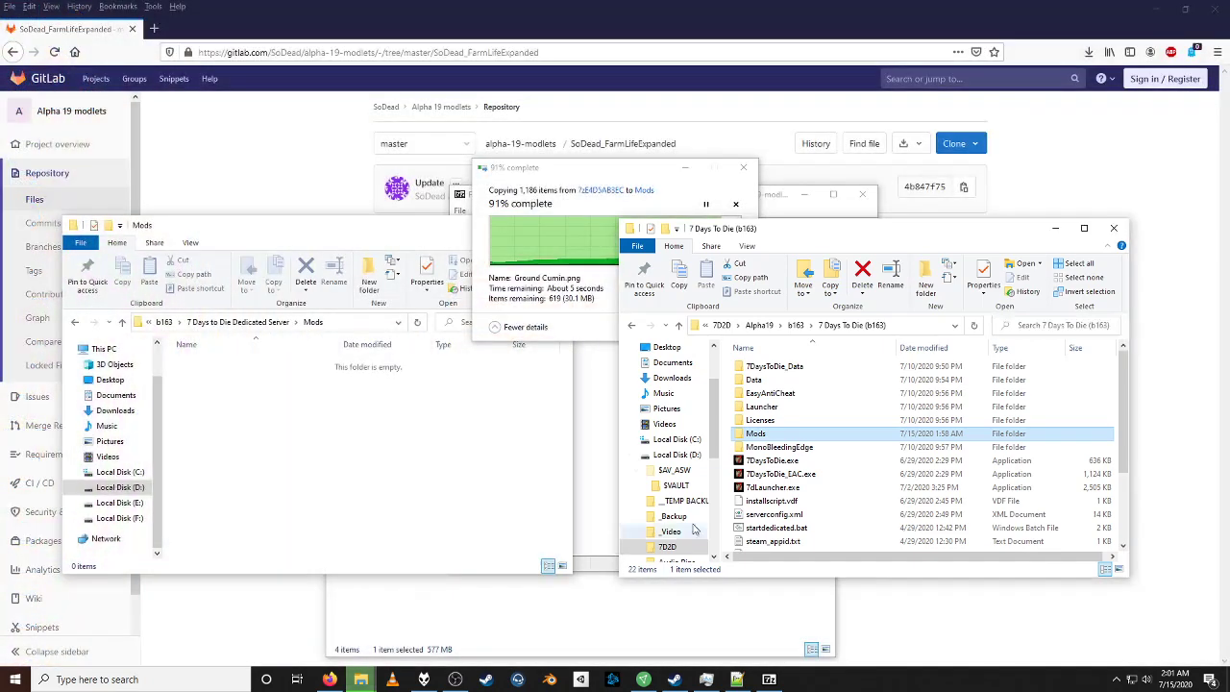
double_click(755, 434)
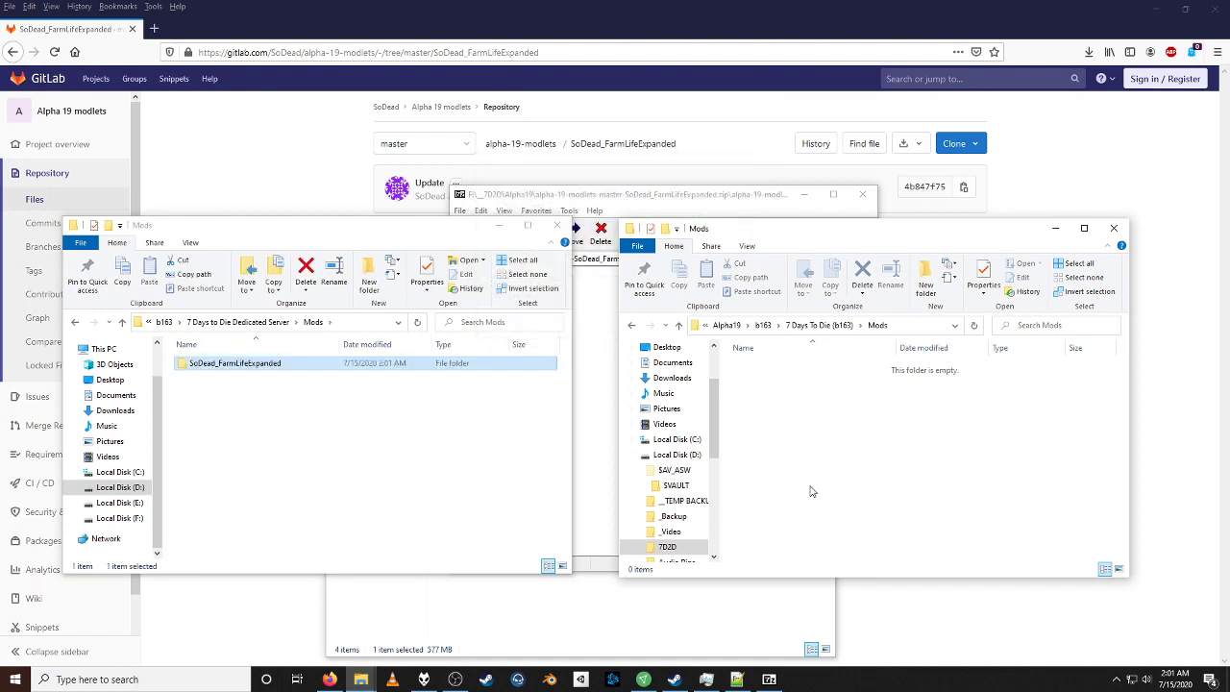
left_click(695, 197)
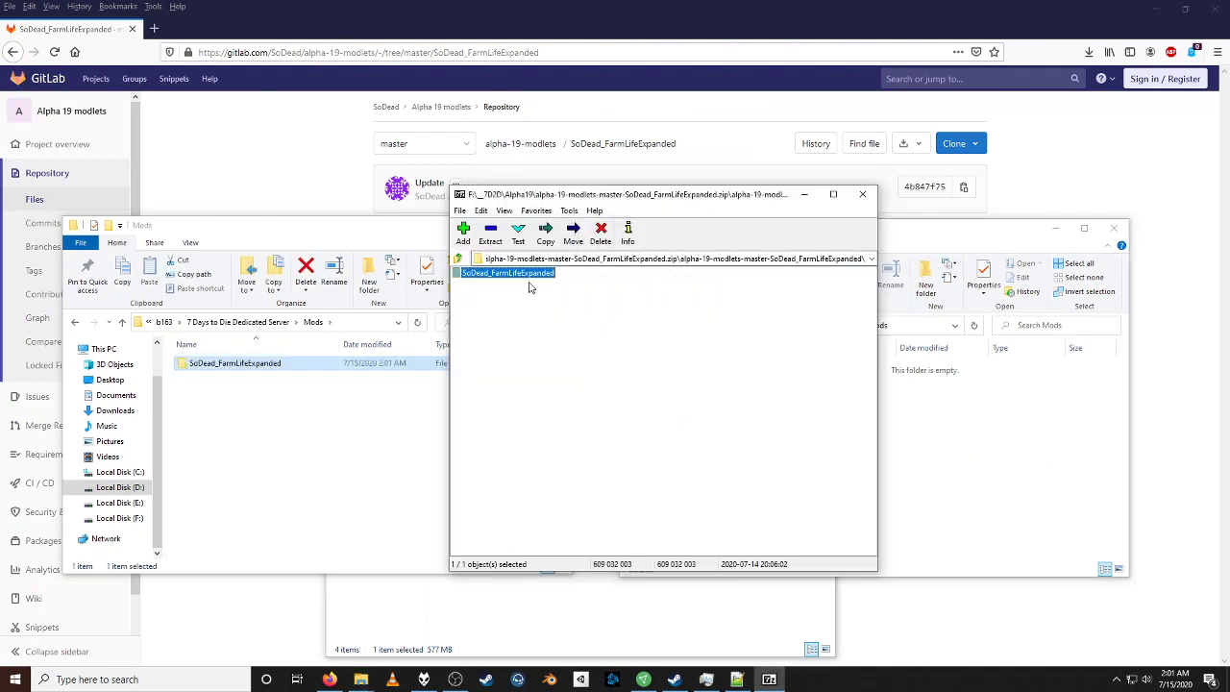
Step: Drag SoDead_FarmLifeExpanded from 7-Zip into the 7 Days To Die (b163) Mods folder
left_click_drag(529, 276, 917, 484)
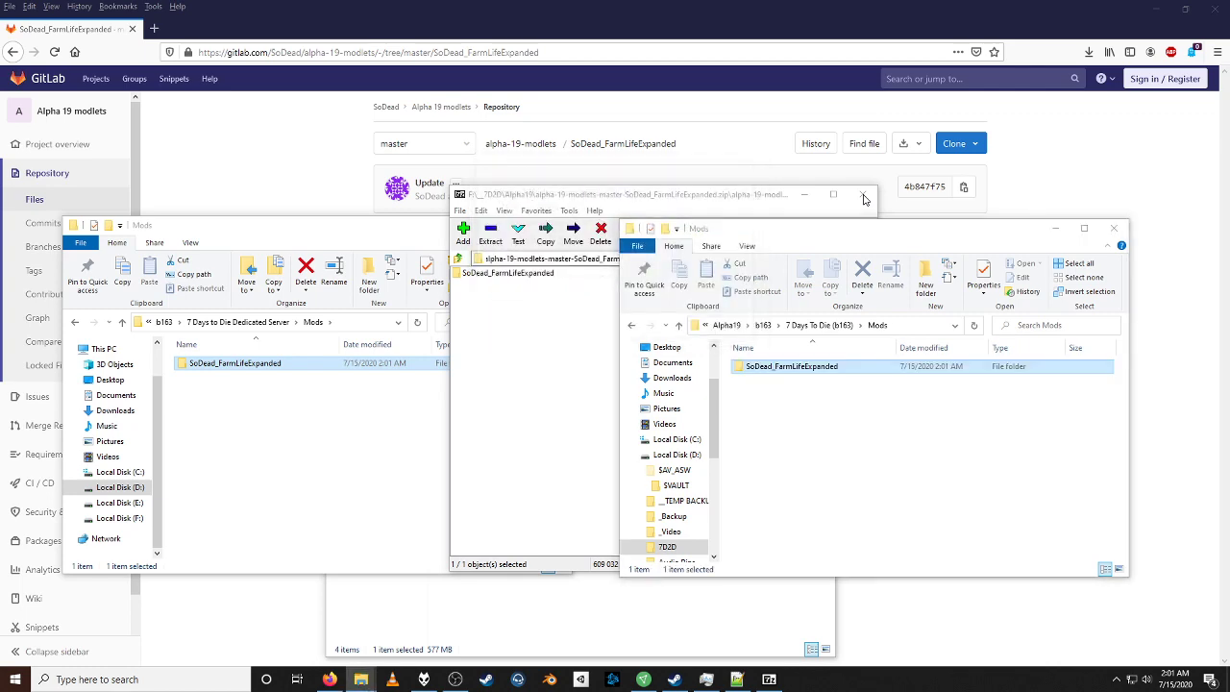
Step: Check the server modlet's Config, Resources and XML contents, then select serverconfig.xml in the server root
left_click(236, 323)
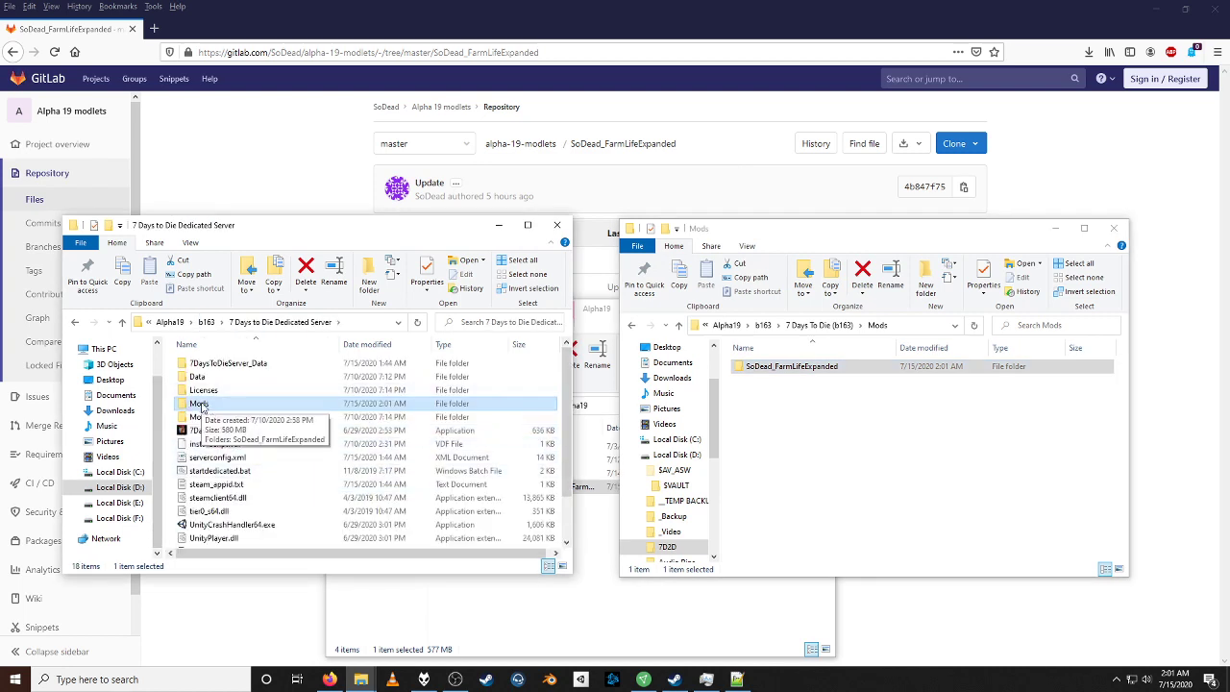
double_click(200, 405)
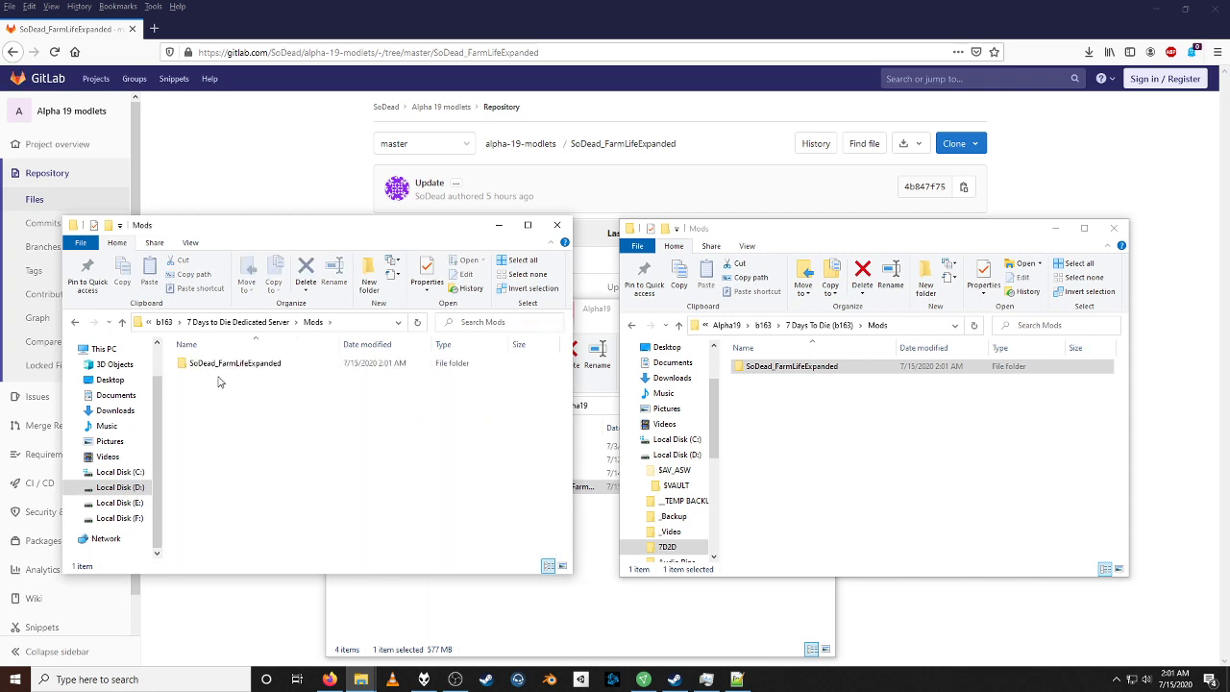
double_click(212, 369)
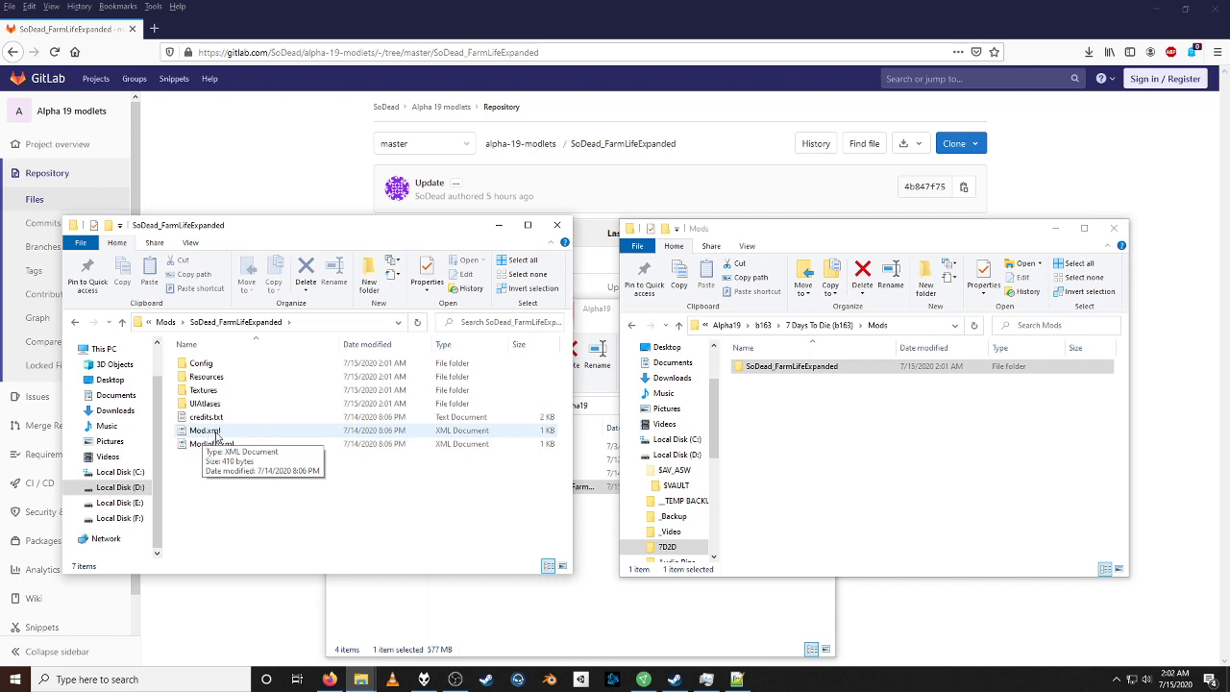
left_click(76, 323)
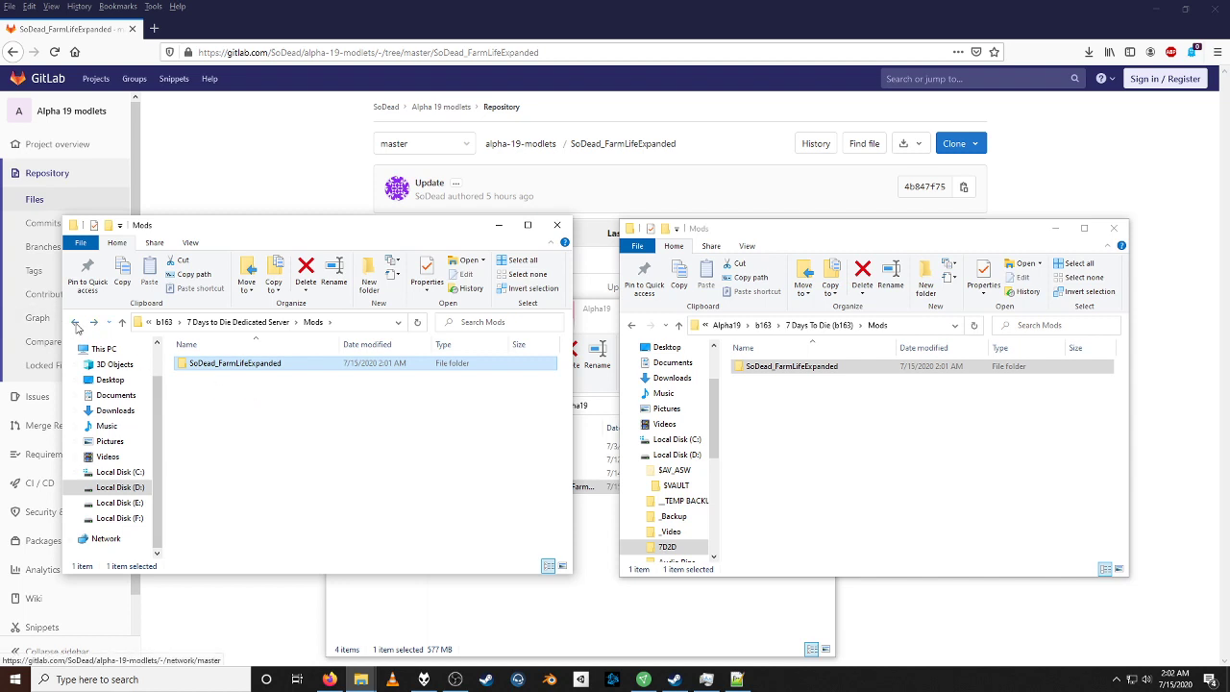
left_click(75, 322)
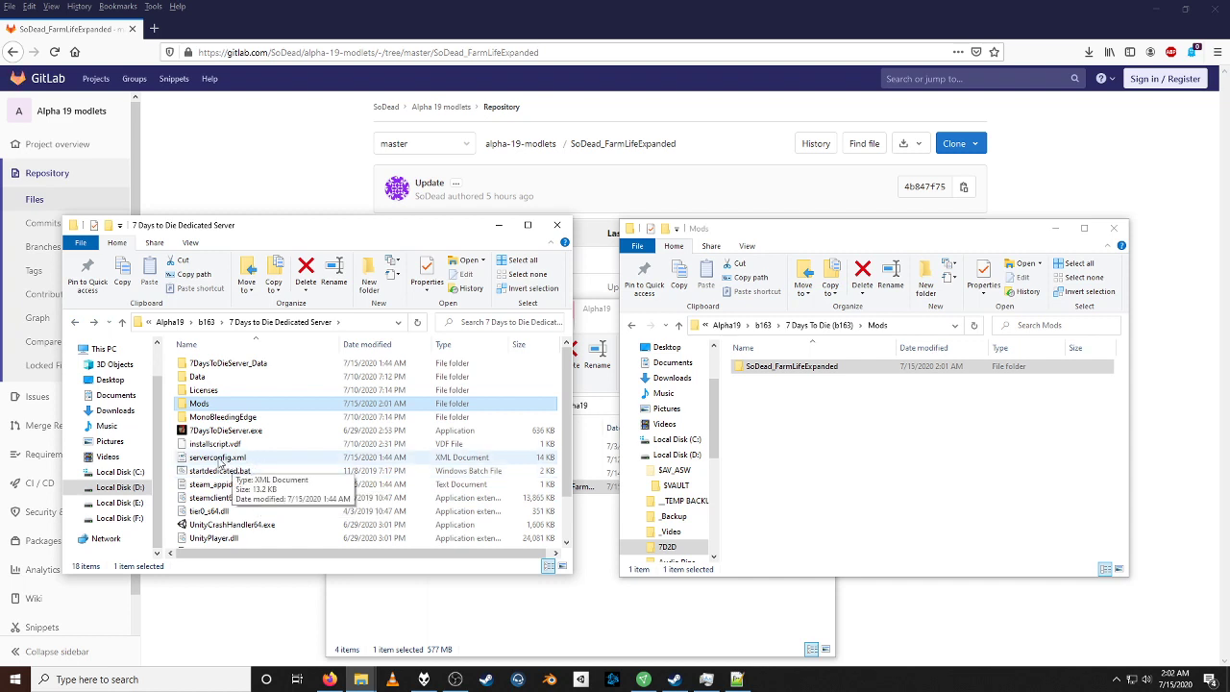
left_click(220, 462)
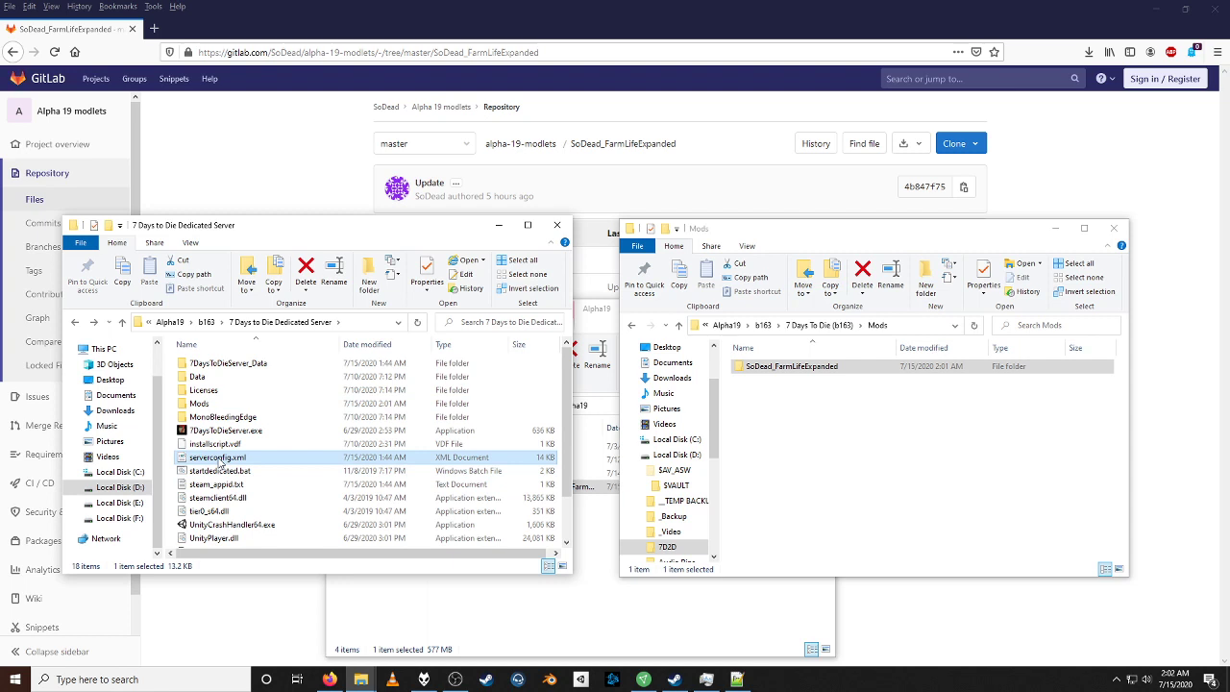
Step: Change GameName in serverconfig.xml to 'A19 FLE Test 10' in Notepad++ and save it
right_click(219, 460)
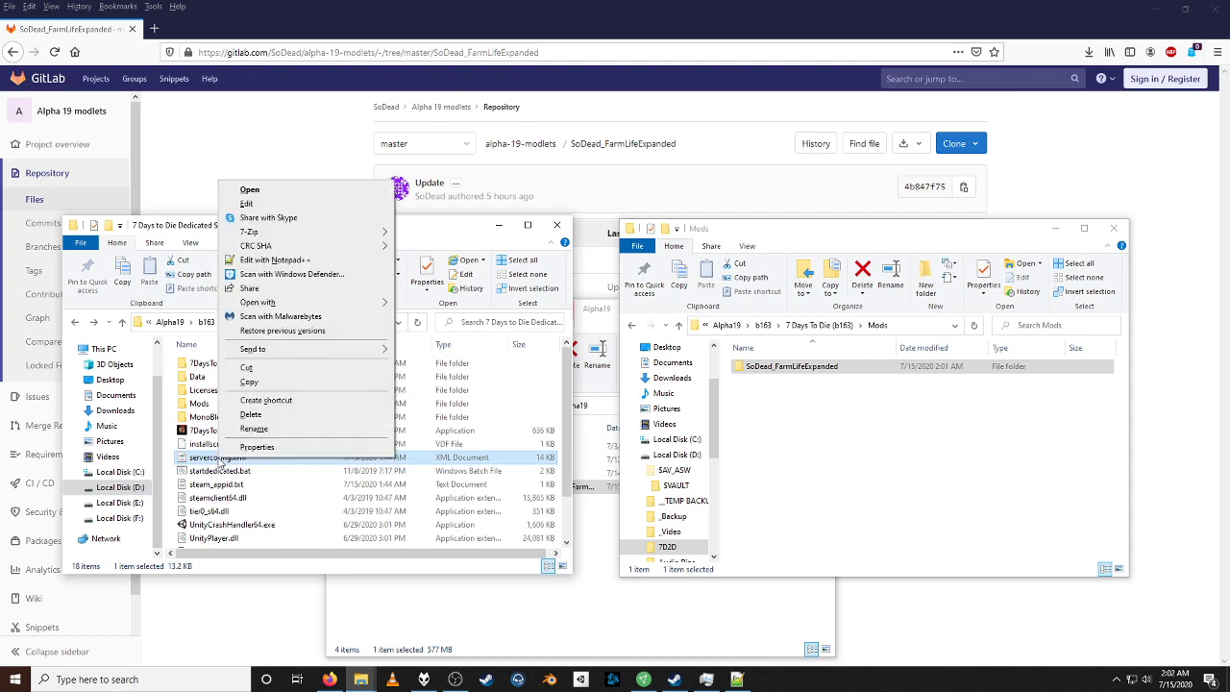
left_click(272, 262)
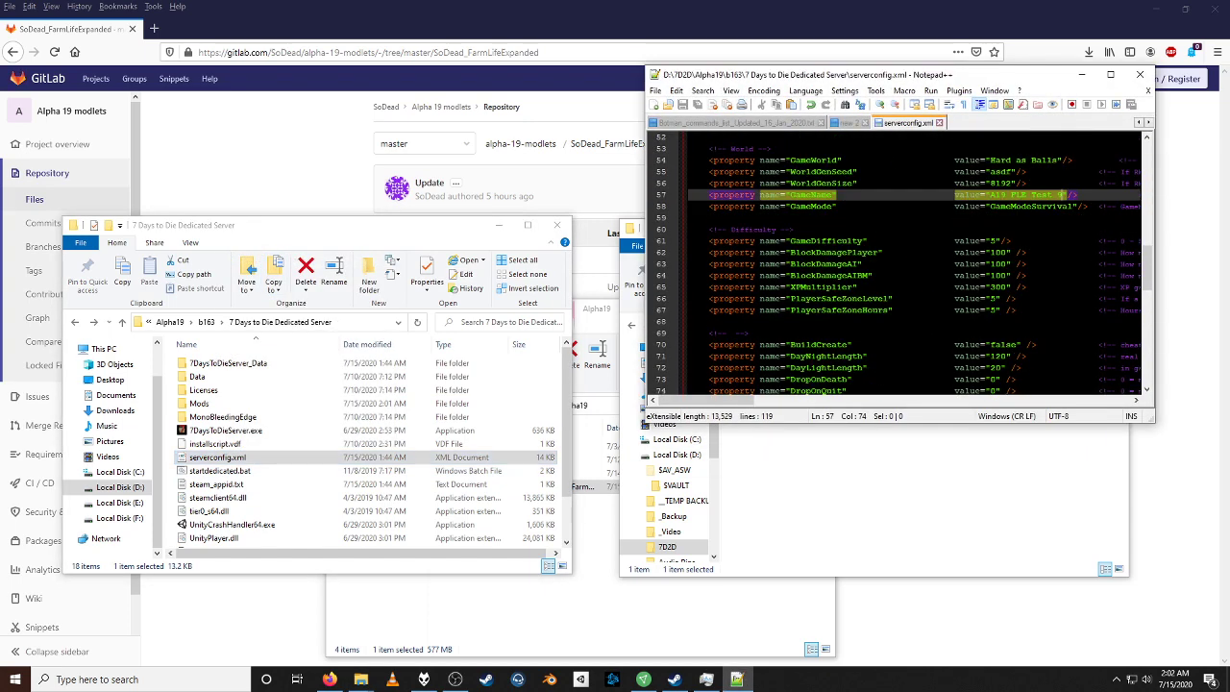
left_click_drag(1057, 195, 1063, 197)
type("10")
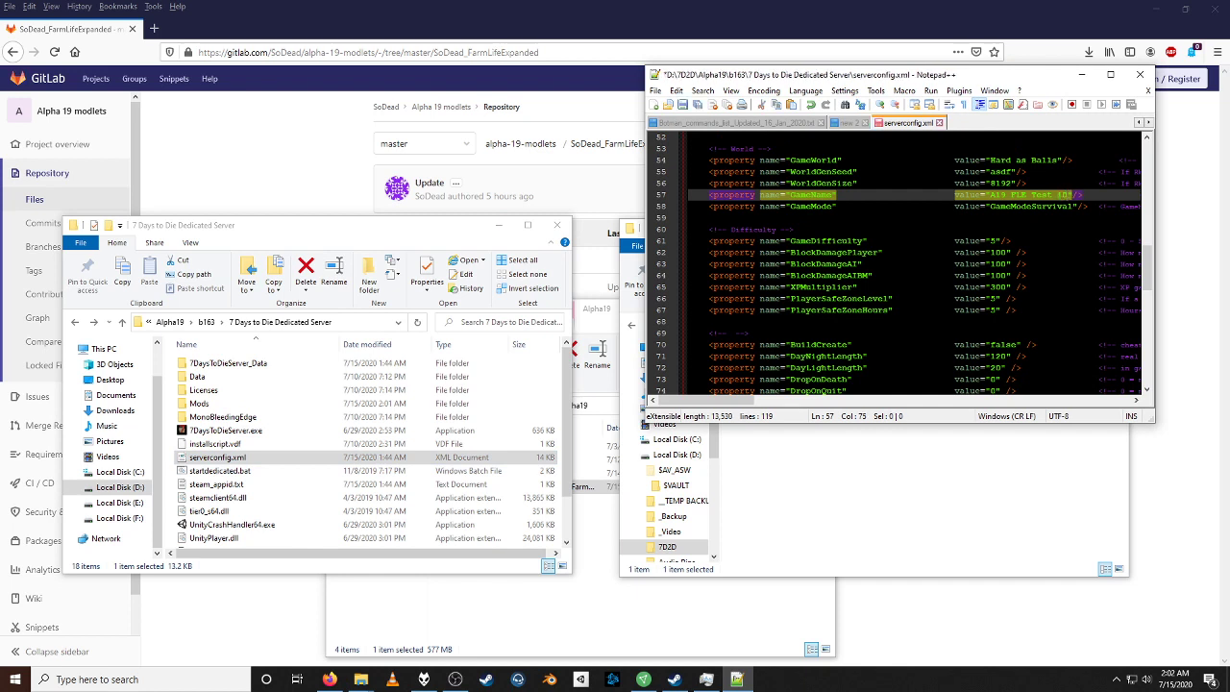
left_click(684, 106)
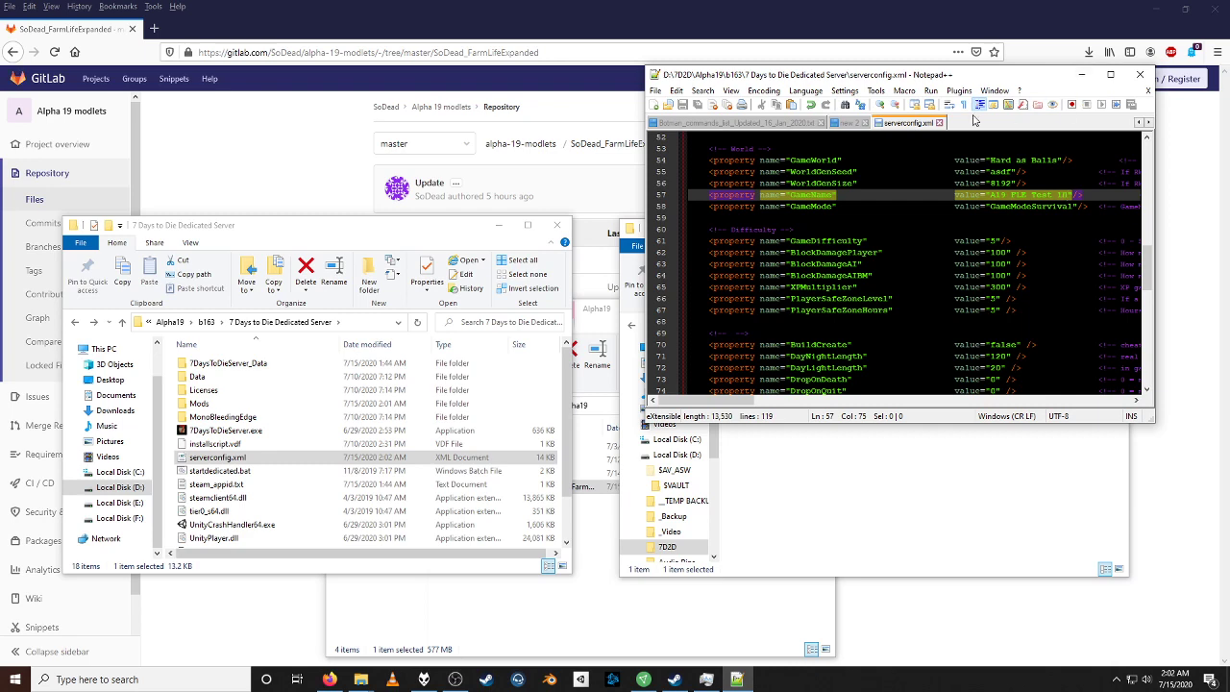
left_click(1080, 81)
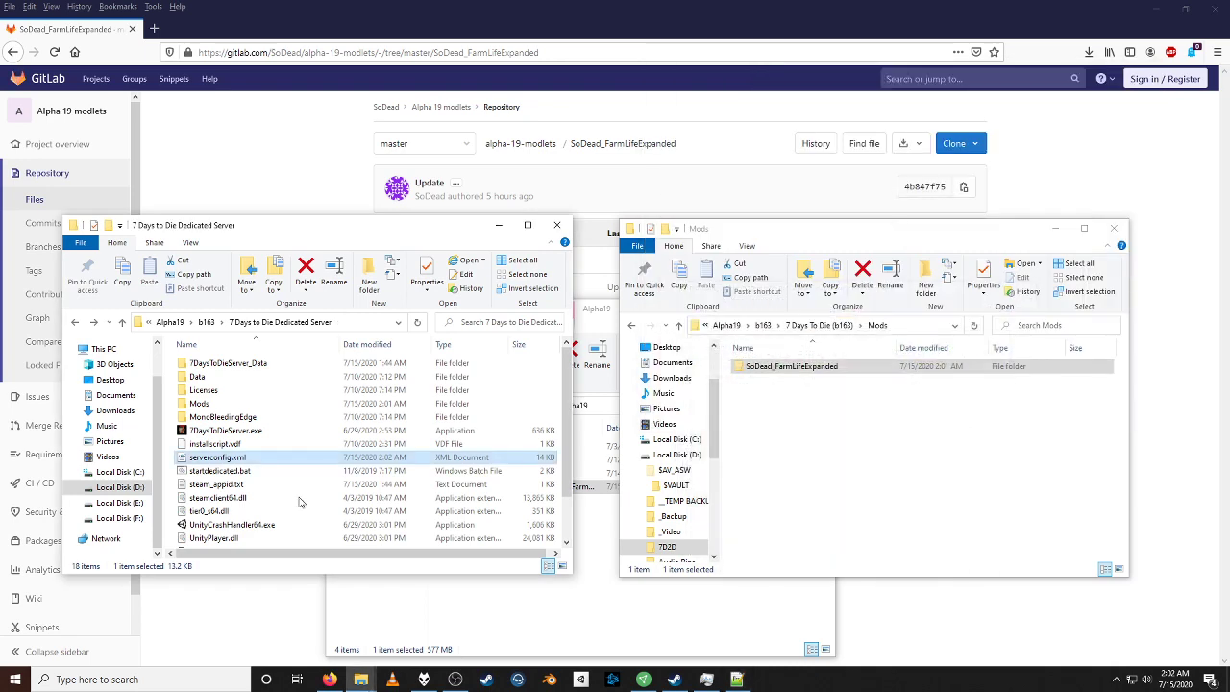
Step: Run startdedicated.bat and dismiss the Command Prompt once the server runs in the background
left_click(205, 473)
double_click(206, 473)
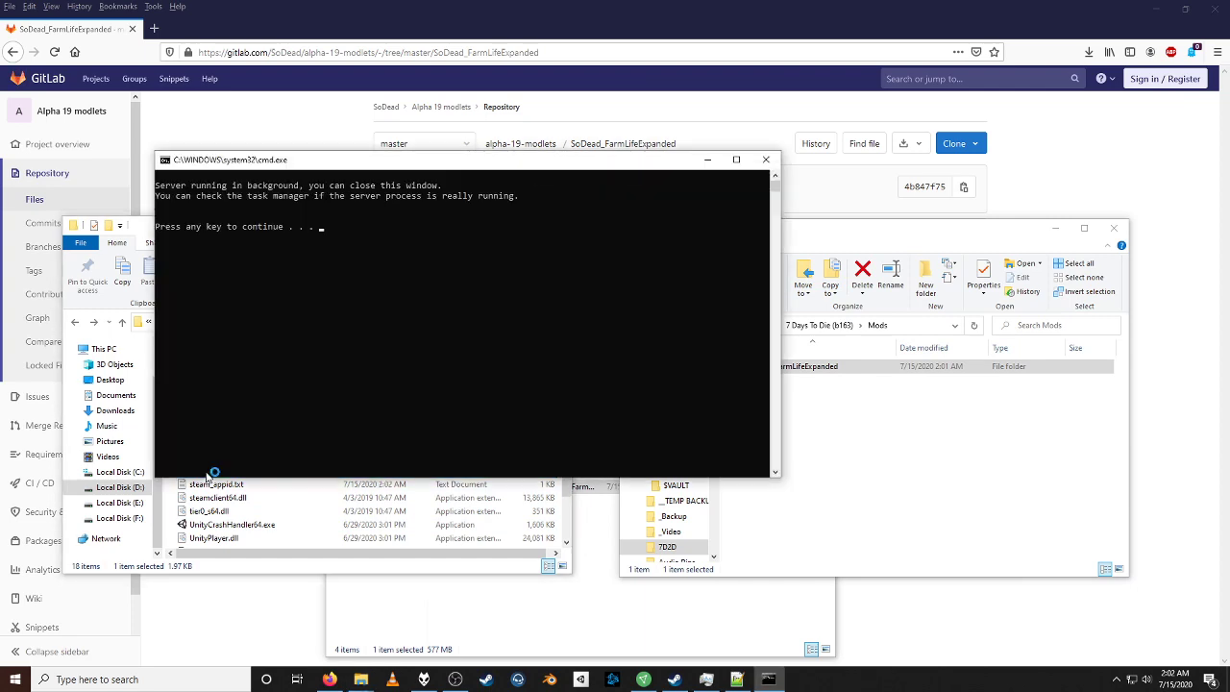
key("Return")
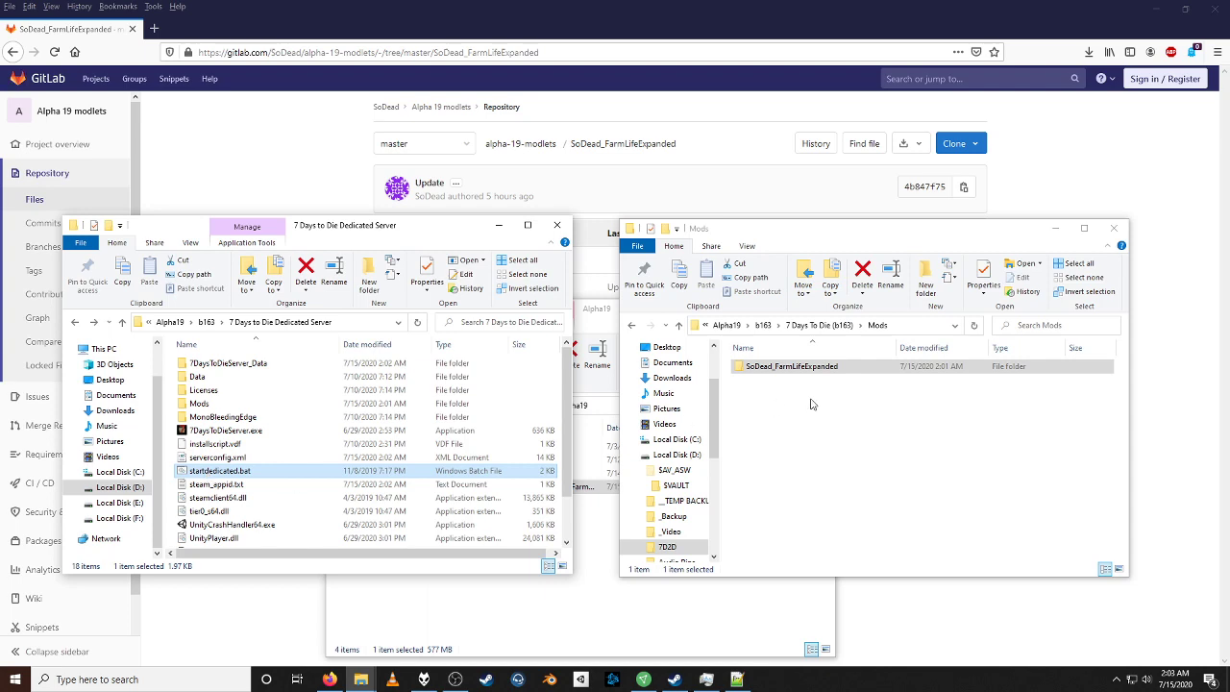
Step: Minimize the 7 Days To Die (b163) client window and the Alpha19 folder window
left_click(807, 327)
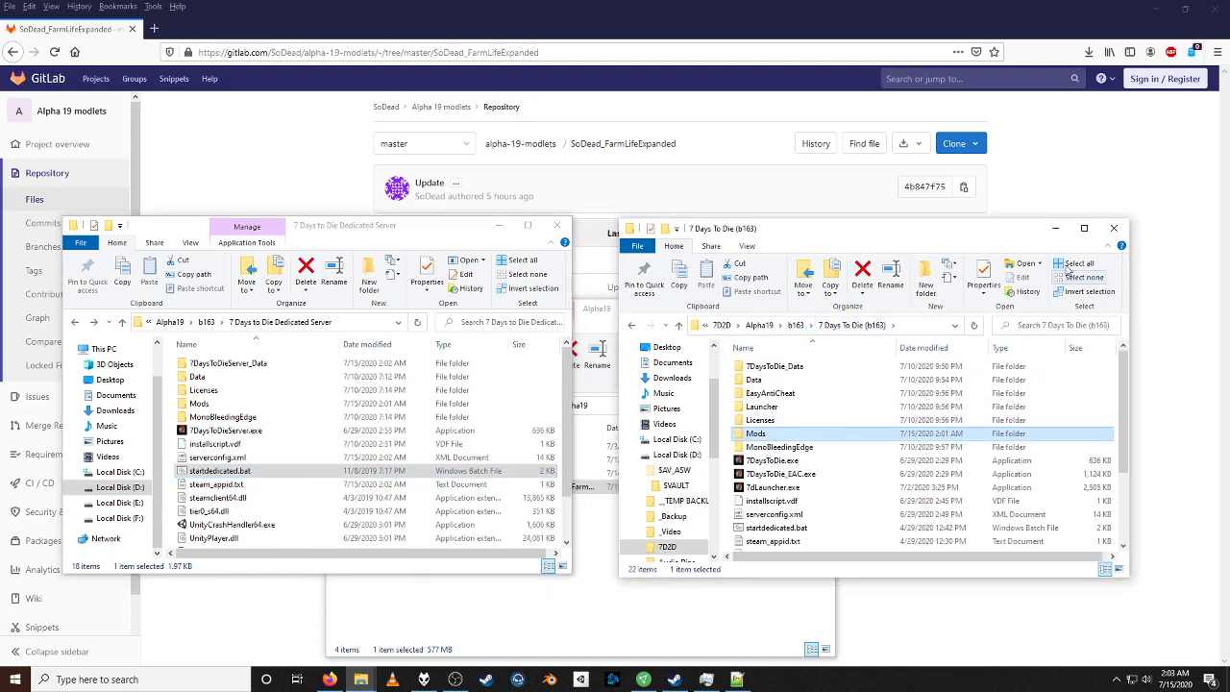
left_click(1055, 228)
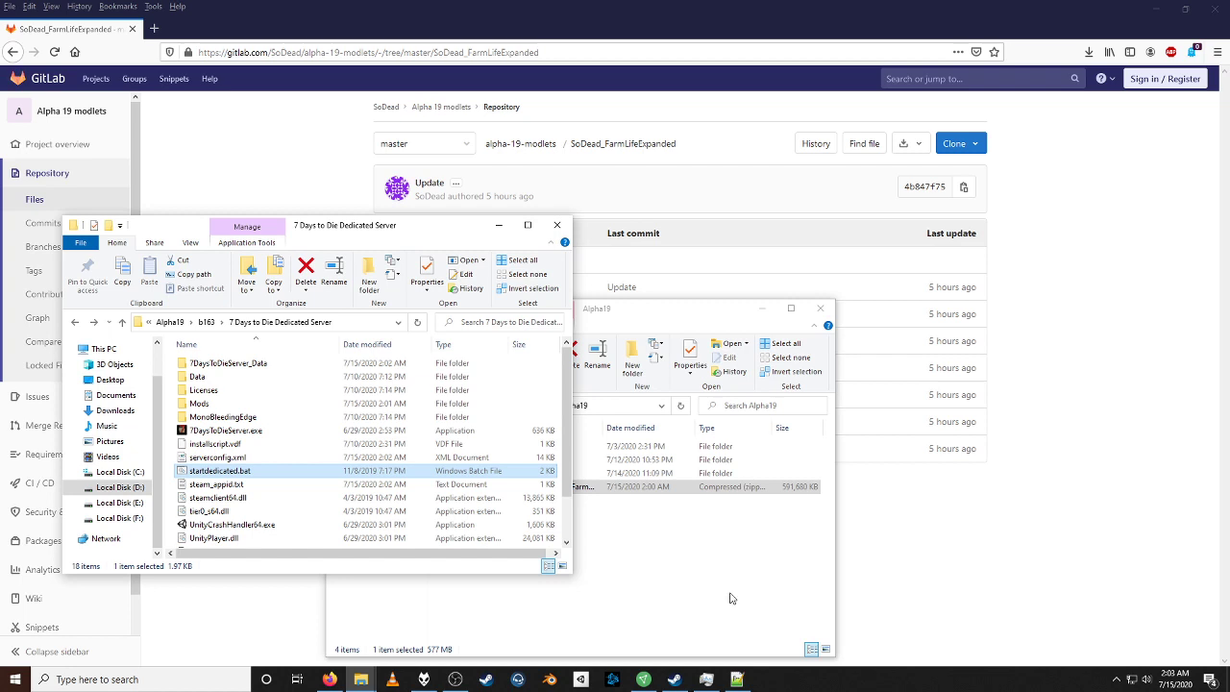
left_click(763, 307)
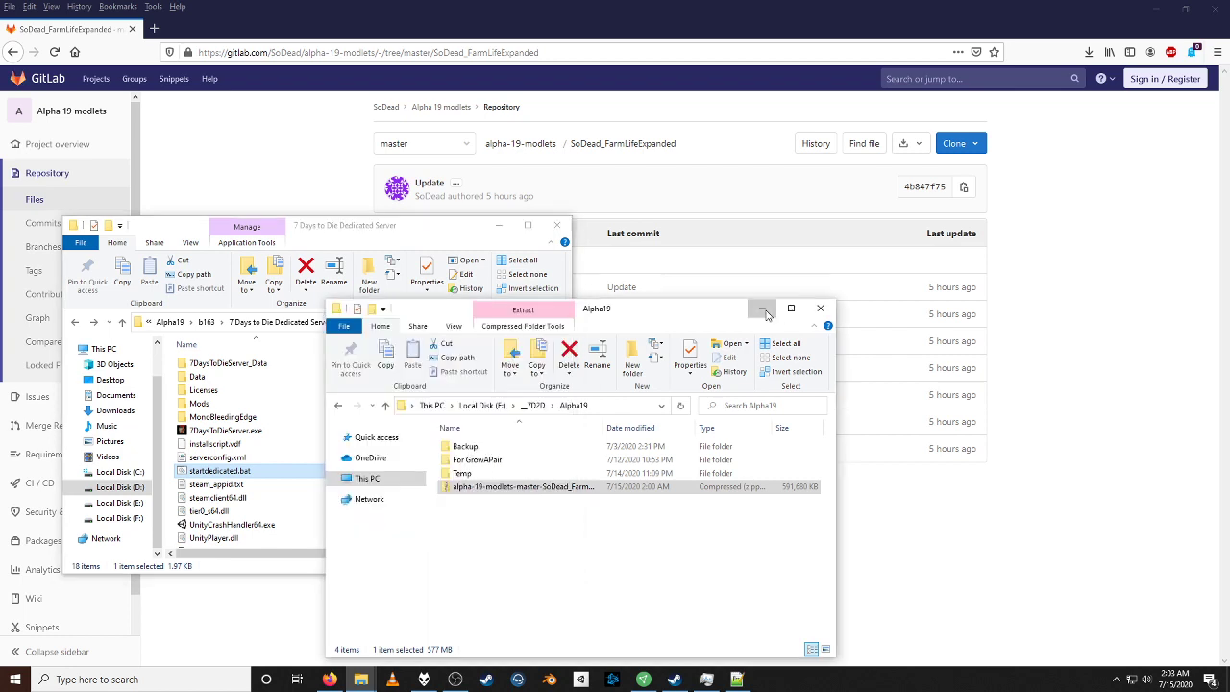